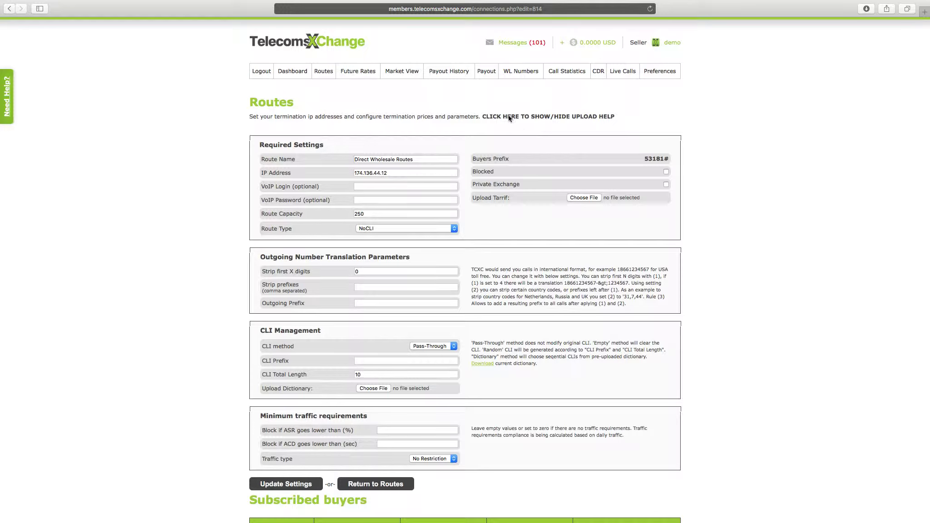
# Show the upload help that explains the tariff file fields, and hide it again
pyautogui.click(533, 119)
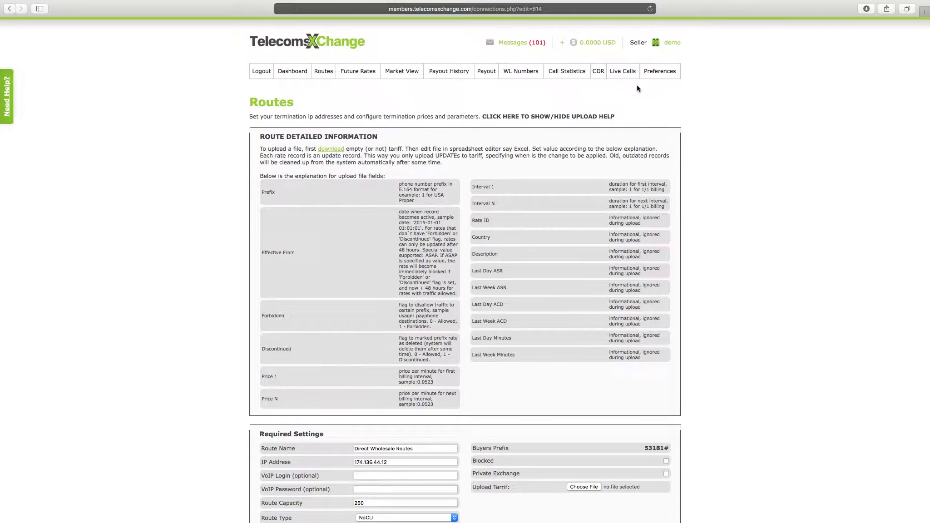
pyautogui.click(536, 118)
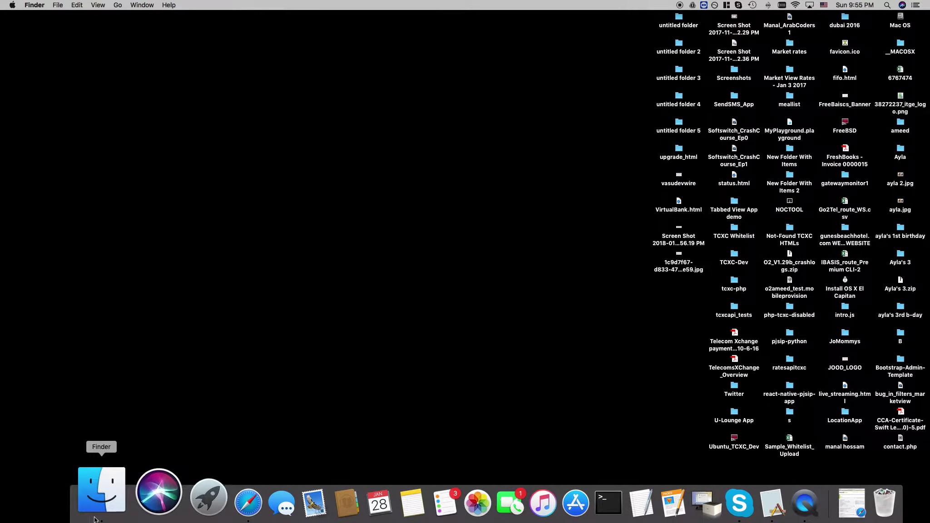
# Open demo_route_Direct Wholesale Routes.csv from the Downloads folder in LibreOffice and close the file browser window
pyautogui.click(97, 498)
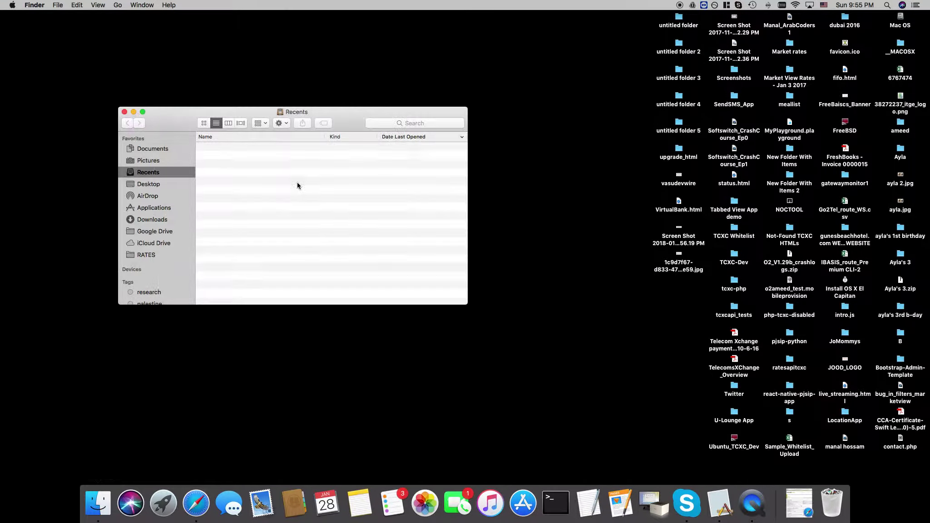
pyautogui.click(152, 220)
pyautogui.click(248, 148)
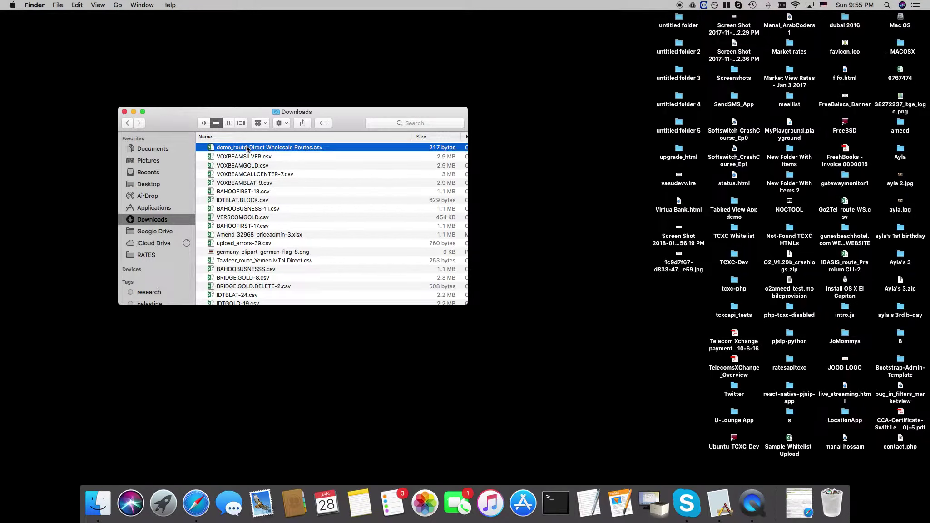
pyautogui.rightClick(247, 148)
pyautogui.moveTo(269, 160)
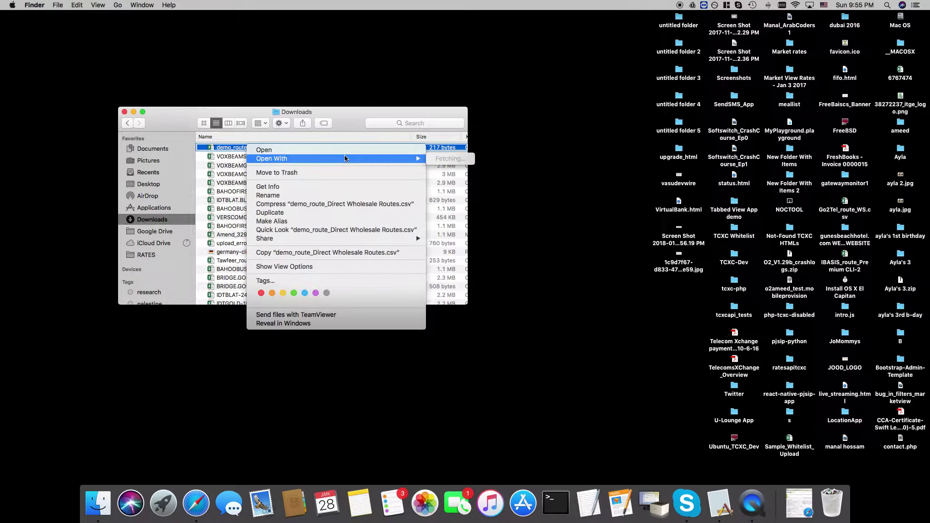
pyautogui.click(482, 186)
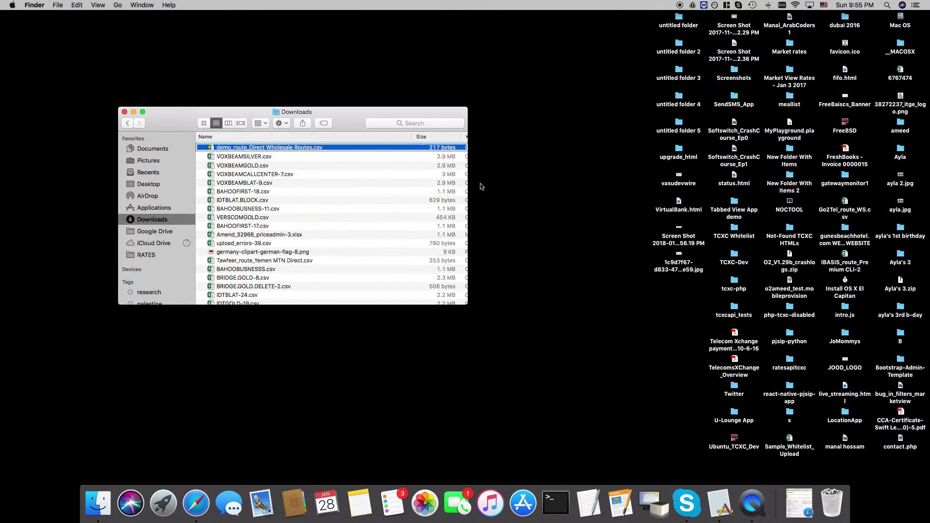
pyautogui.click(125, 112)
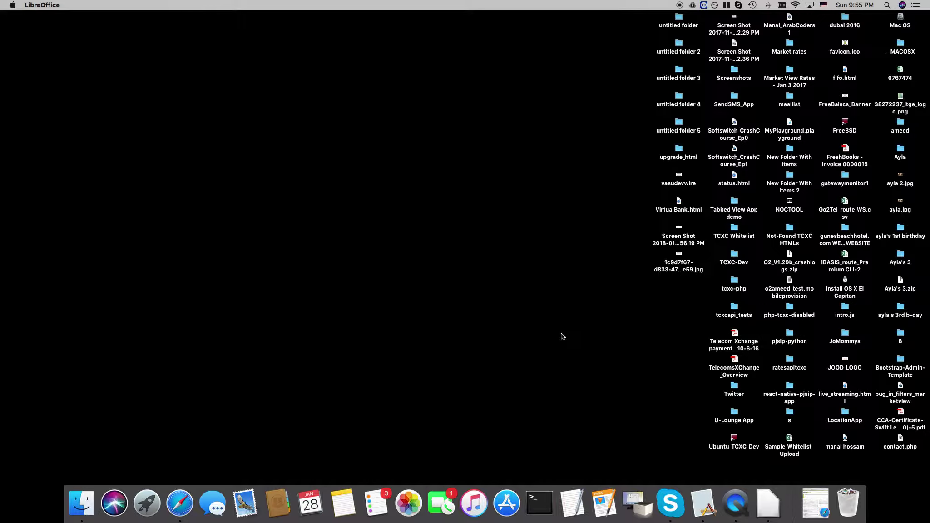
# Switch to the TelecomsXChange route page in the browser and set the Outgoing Prefix to 4444
pyautogui.hotkey('ctrl', 'Right')
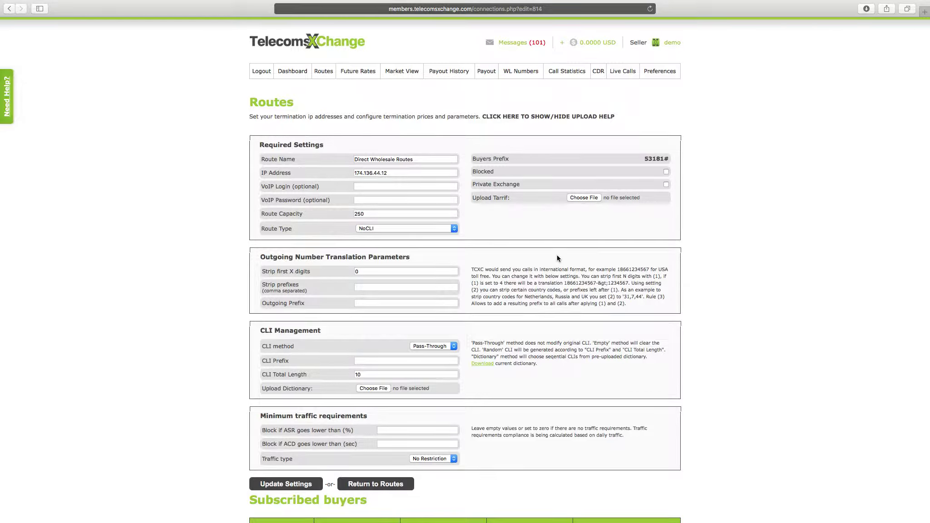
pyautogui.click(436, 301)
pyautogui.write('4444')
pyautogui.moveTo(261, 302); pyautogui.dragTo(305, 303)
pyautogui.click(376, 303)
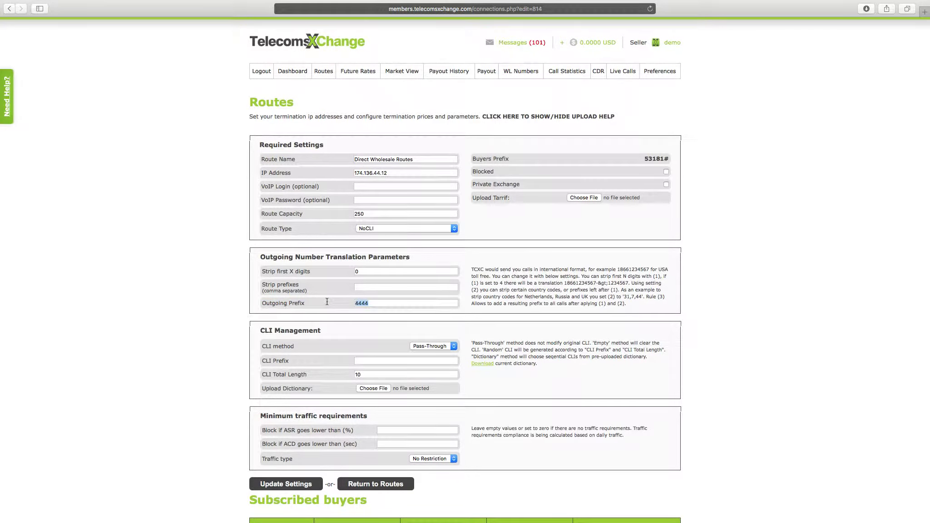
# Try the sample number 9198xxxxx after the outgoing prefix, and clear the Outgoing Prefix field
pyautogui.doubleClick(395, 305)
pyautogui.click(377, 305)
pyautogui.write('9198xxxxx')
pyautogui.press('BackSpace')
pyautogui.press('BackSpace')
pyautogui.press('BackSpace')
pyautogui.press('BackSpace')
pyautogui.press('BackSpace')
pyautogui.press('BackSpace')
pyautogui.press('BackSpace')
pyautogui.moveTo(375, 303); pyautogui.dragTo(306, 306)
pyautogui.press('BackSpace')
pyautogui.write('12')
pyautogui.press('BackSpace')
pyautogui.press('BackSpace')
# Enter 4444 in the emptied Outgoing Prefix field of the route
pyautogui.moveTo(392, 174); pyautogui.dragTo(340, 157)
pyautogui.click(360, 303)
pyautogui.write('4444')
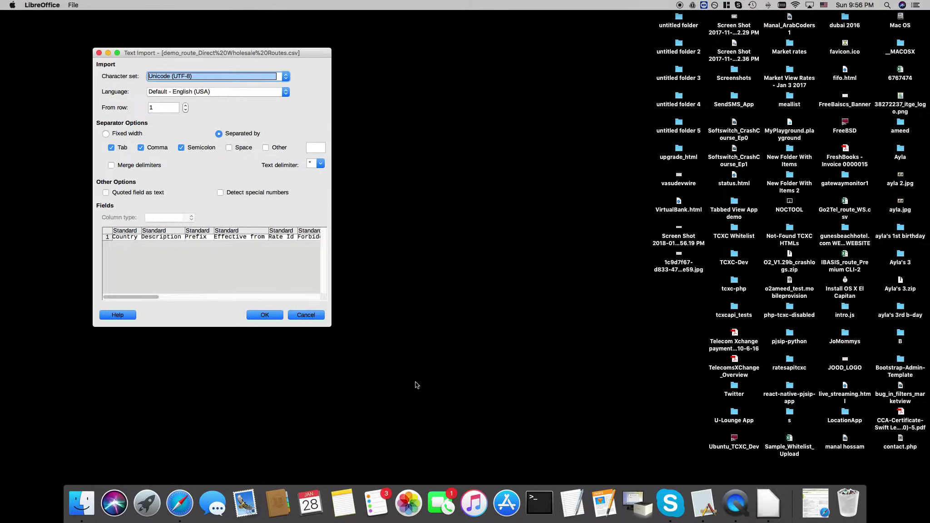
# Switch to LibreOffice and import the route CSV with the default text import options
pyautogui.press('Return')
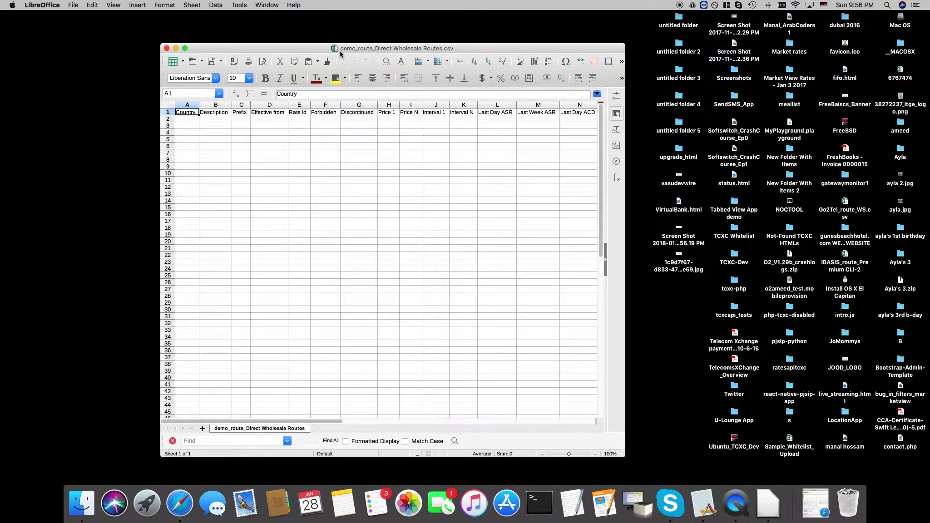
pyautogui.click(284, 146)
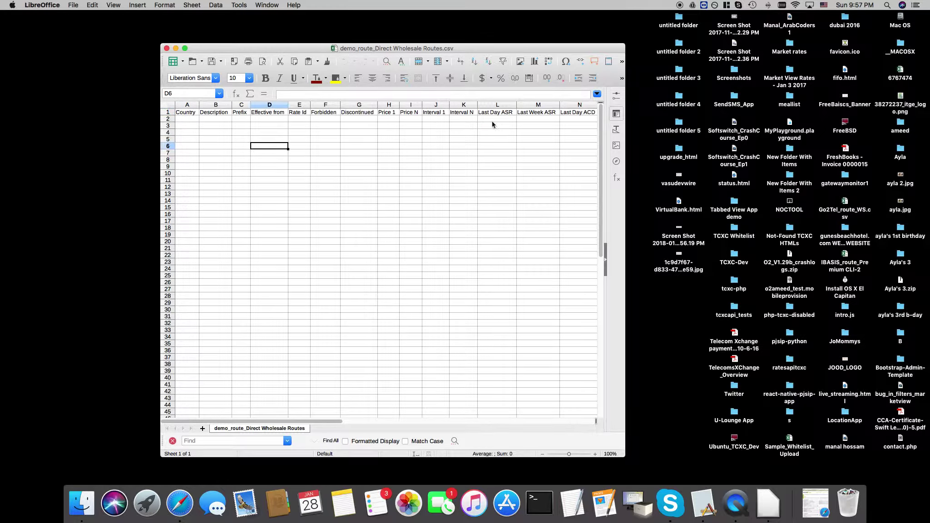
# Enter the prefixes 9198, 1954, 2547 and 447 in cells C2 to C5 of the Prefix column
pyautogui.click(241, 121)
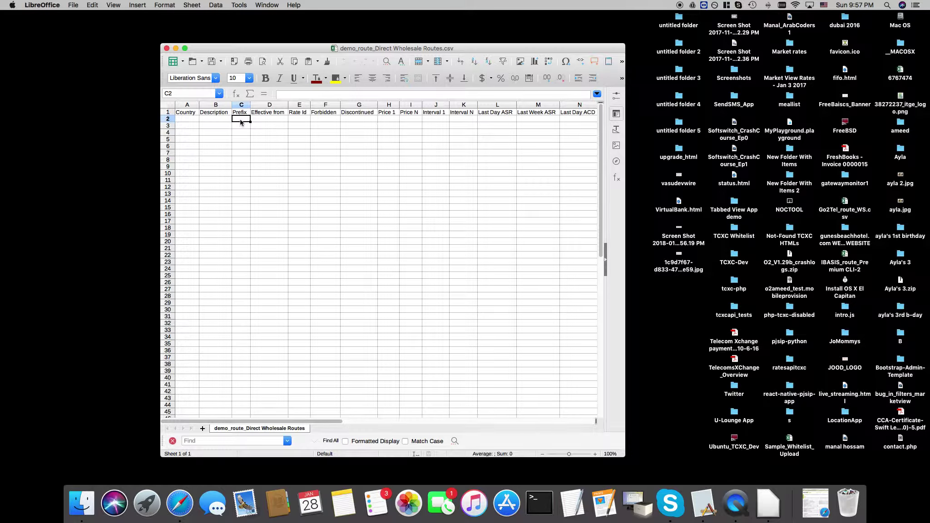
pyautogui.write('9198')
pyautogui.press('Return')
pyautogui.write('1354')
pyautogui.press('Return')
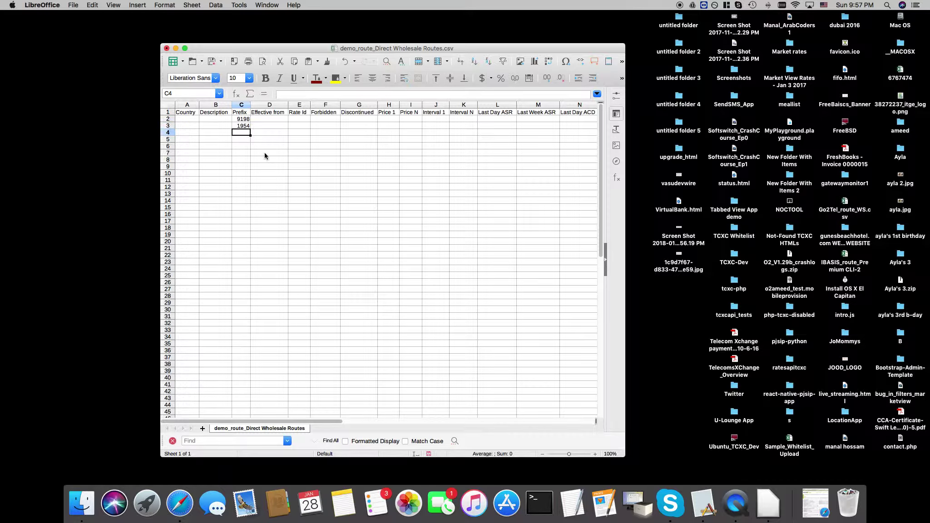
pyautogui.write('2547')
pyautogui.press('Return')
pyautogui.write('447')
pyautogui.press('Return')
# Widen the Effective from column slightly and enter ASAP in D2 for the first prefix
pyautogui.press('Up')
pyautogui.press('Up')
pyautogui.press('Up')
pyautogui.press('Up')
pyautogui.hotkey('shift', 'Down')
pyautogui.hotkey('shift', 'Down')
pyautogui.hotkey('shift', 'Down')
pyautogui.press('Right')
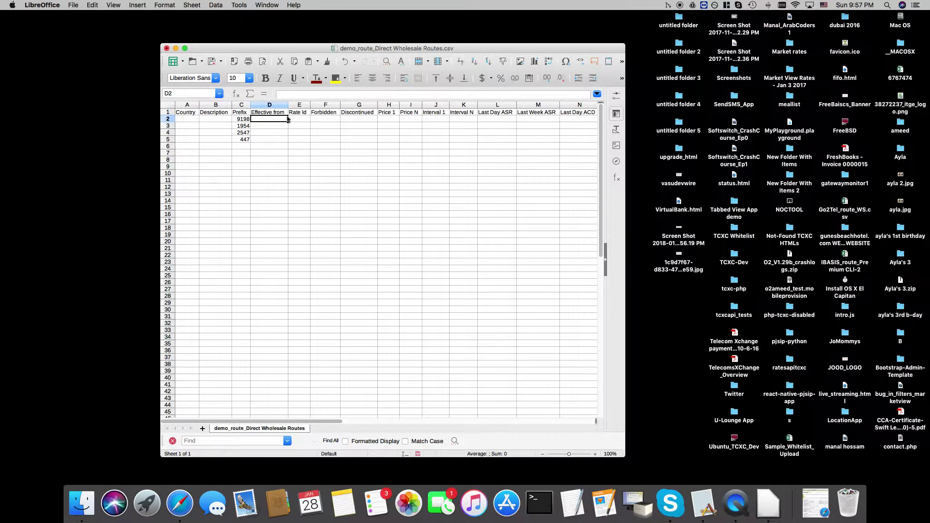
pyautogui.moveTo(288, 105); pyautogui.dragTo(289, 105)
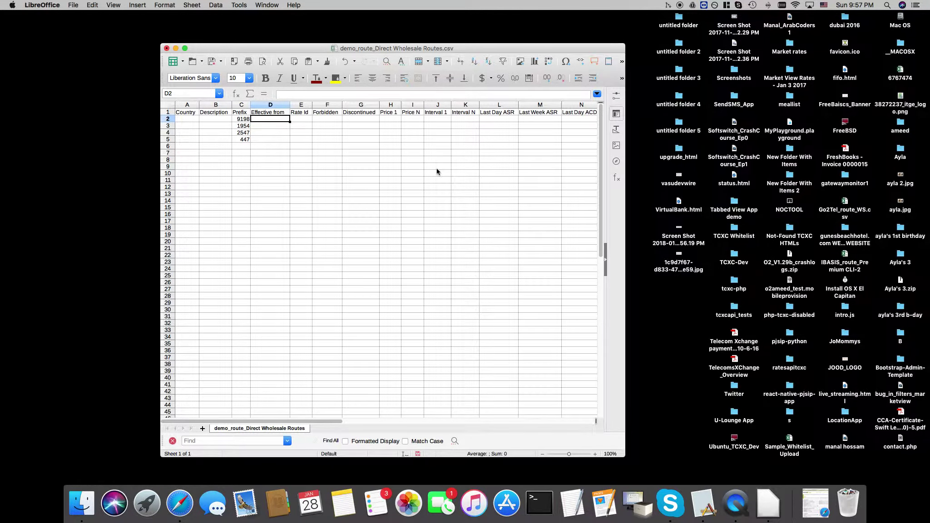
pyautogui.write('ASAP')
pyautogui.press('Return')
# Copy the ASAP value from D2 into D3, D4 and D5
pyautogui.press('Up')
pyautogui.press('super+c')
pyautogui.press('Down')
pyautogui.press('super+v')
pyautogui.press('Down')
pyautogui.press('super+v')
pyautogui.press('Down')
pyautogui.press('super+v')
pyautogui.press('Right')
pyautogui.press('Left')
pyautogui.press('Right')
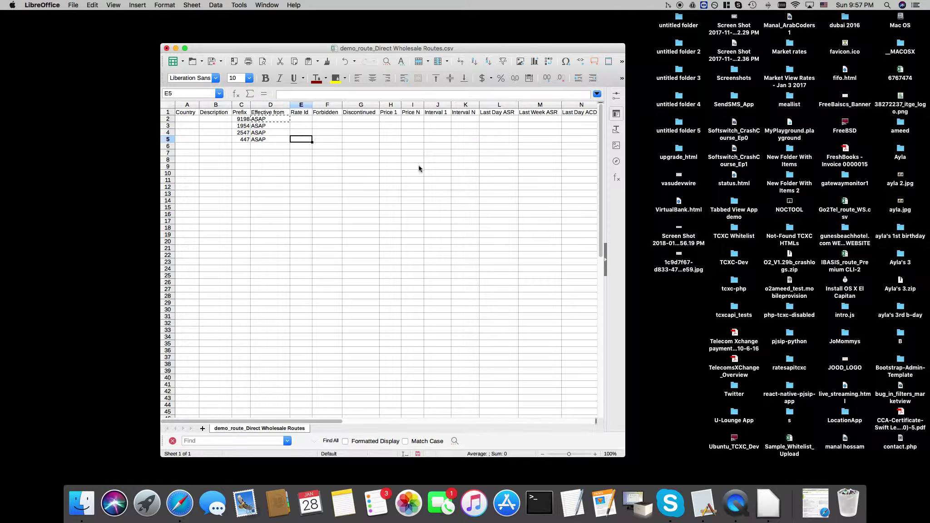
pyautogui.click(263, 121)
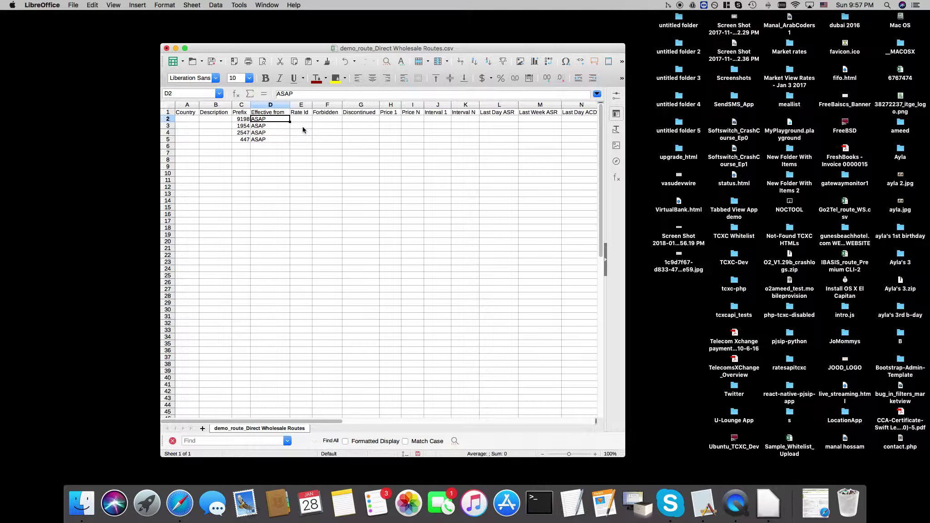
# For prefix 9198, set Price 1 and Price N to 0.008 and both intervals to 1
pyautogui.click(392, 120)
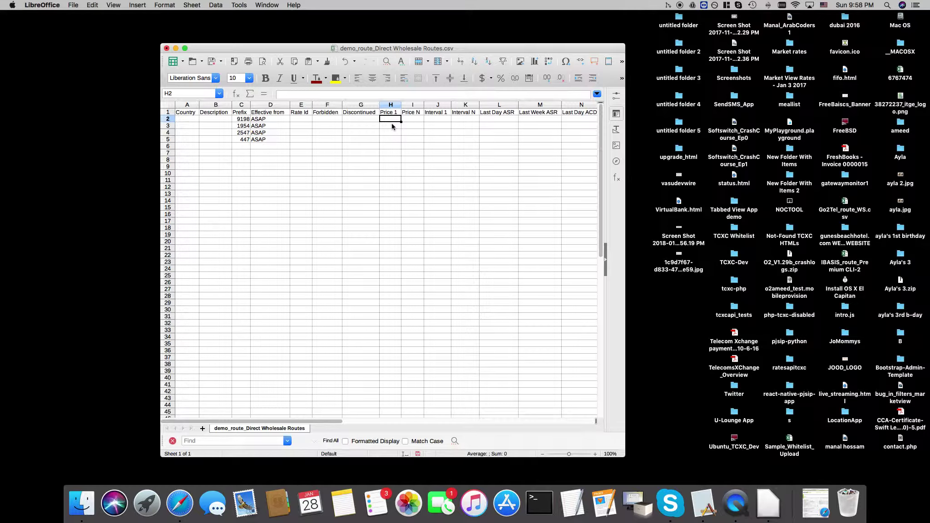
pyautogui.write('0.008')
pyautogui.press('Return')
pyautogui.press('Up')
pyautogui.press('super+v')
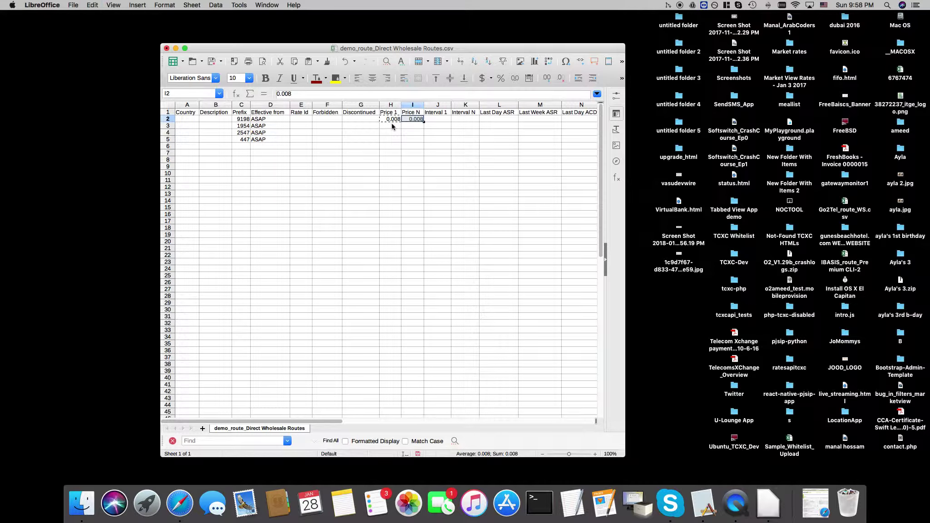
pyautogui.press('Tab')
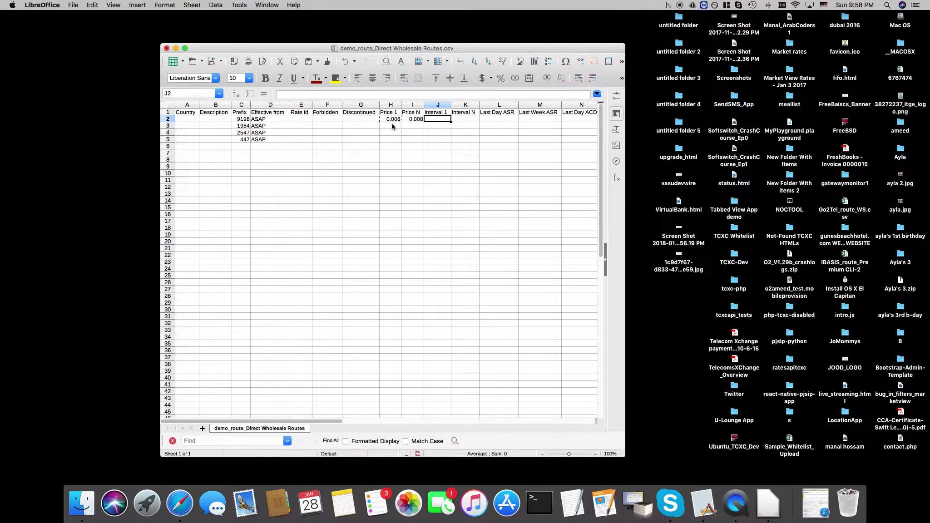
pyautogui.write('1')
pyautogui.press('Tab')
pyautogui.write('1')
pyautogui.hotkey('shift', 'Tab')
# For prefix 1954, set Price 1 and Price N to 0.0034 and both intervals to 6
pyautogui.click(392, 126)
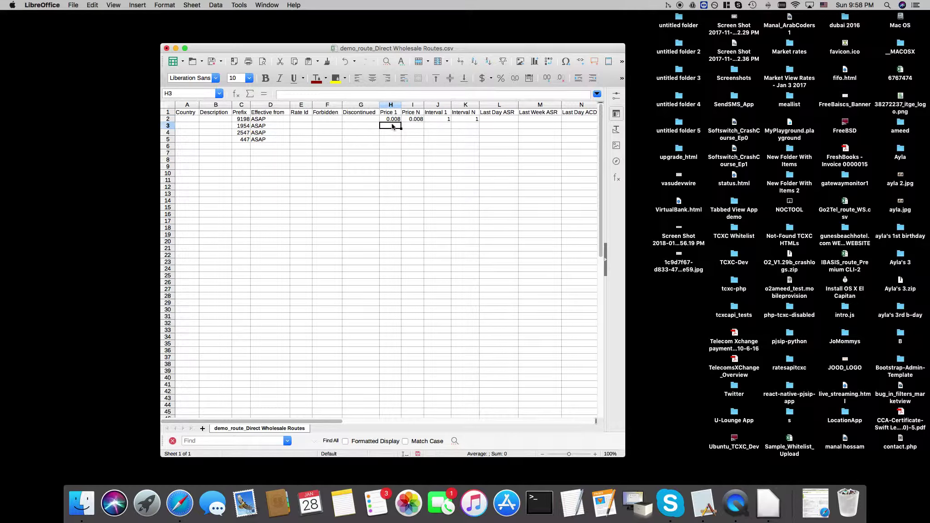
pyautogui.write('0.003')
pyautogui.press('Return')
pyautogui.click(393, 126)
pyautogui.press('super+c')
pyautogui.press('Tab')
pyautogui.press('super+v')
pyautogui.press('Tab')
pyautogui.write('6')
pyautogui.press('Right')
pyautogui.write('6')
pyautogui.press('Right')
pyautogui.press('Left')
pyautogui.press('Left')
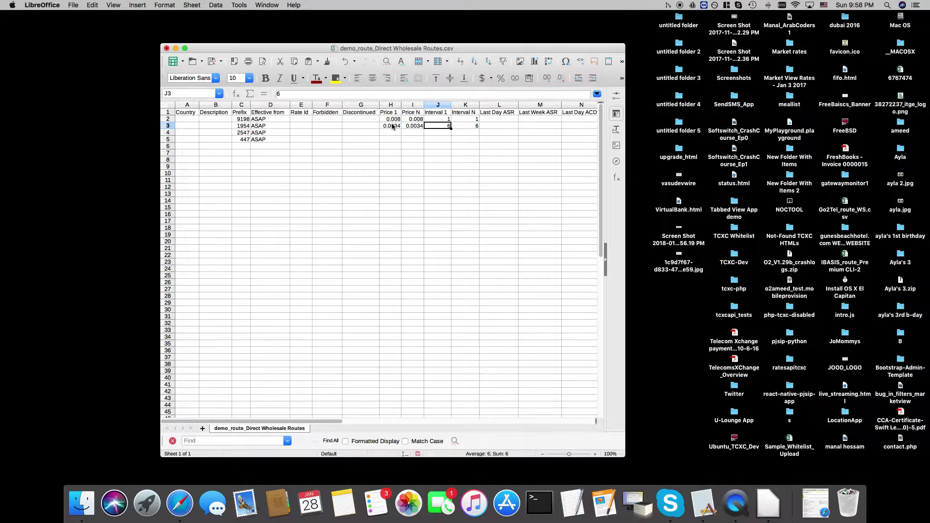
pyautogui.press('Right')
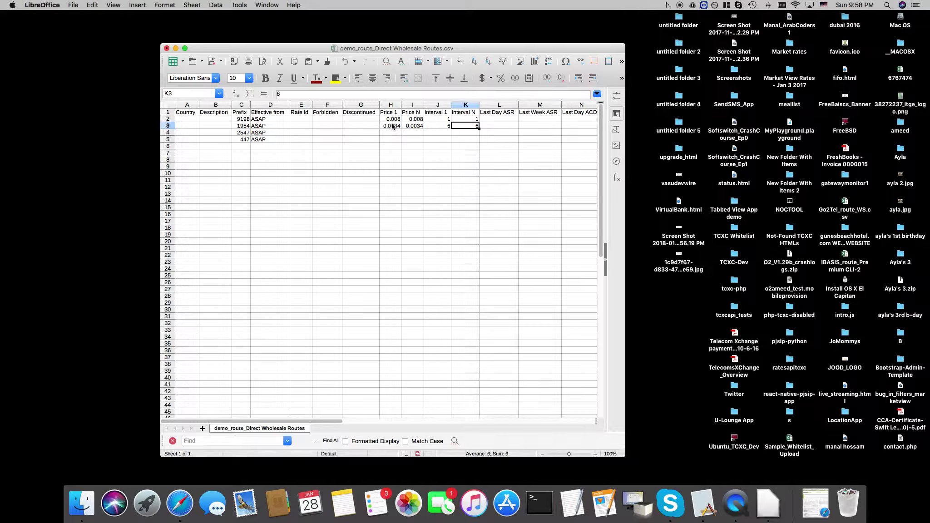
# For prefix 2547, set Price 1 and Price N to 0.054 and both intervals to 1
pyautogui.press('Down')
pyautogui.press('Left')
pyautogui.press('Left')
pyautogui.press('Left')
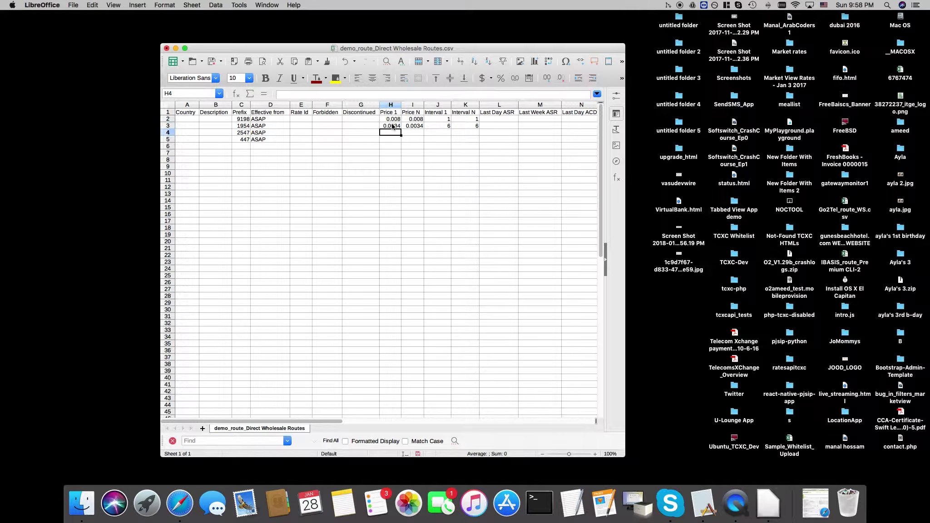
pyautogui.write('0.054')
pyautogui.press('Return')
pyautogui.press('Up')
pyautogui.press('super+c')
pyautogui.press('Right')
pyautogui.press('super+v')
pyautogui.press('Right')
pyautogui.write('1')
pyautogui.press('Tab')
pyautogui.write('1')
pyautogui.press('Return')
# For prefix 447, set Price 1 and Price N to 0.20 and both intervals to 1
pyautogui.press('Left')
pyautogui.press('Left')
pyautogui.write('0.20')
pyautogui.press('Return')
pyautogui.press('Up')
pyautogui.hotkey('ctrl', 'c')
pyautogui.press('Right')
pyautogui.press('super+v')
pyautogui.press('Right')
pyautogui.write('1')
pyautogui.press('Right')
pyautogui.write('1')
pyautogui.press('Right')
pyautogui.press('Left')
pyautogui.press('Left')
pyautogui.press('Left')
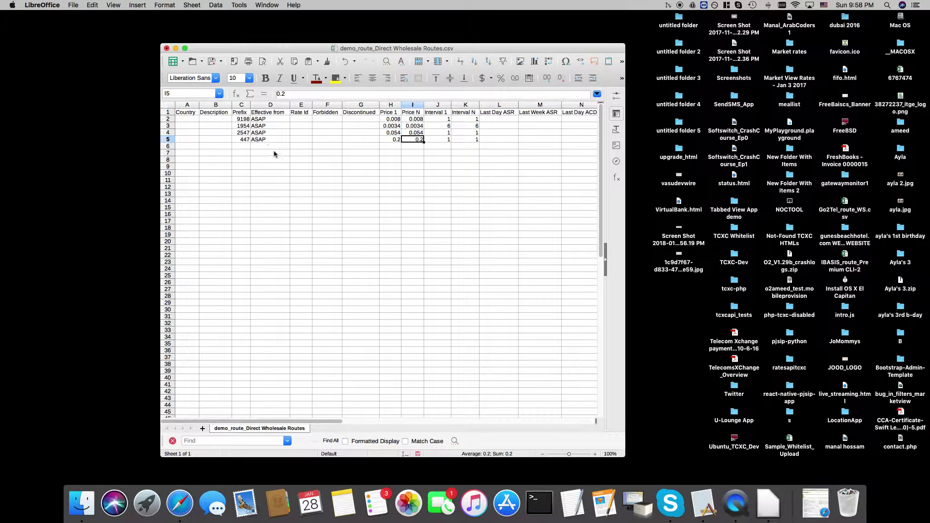
# Review the entered prefixes and their matching prices in the rate rows
pyautogui.click(240, 119)
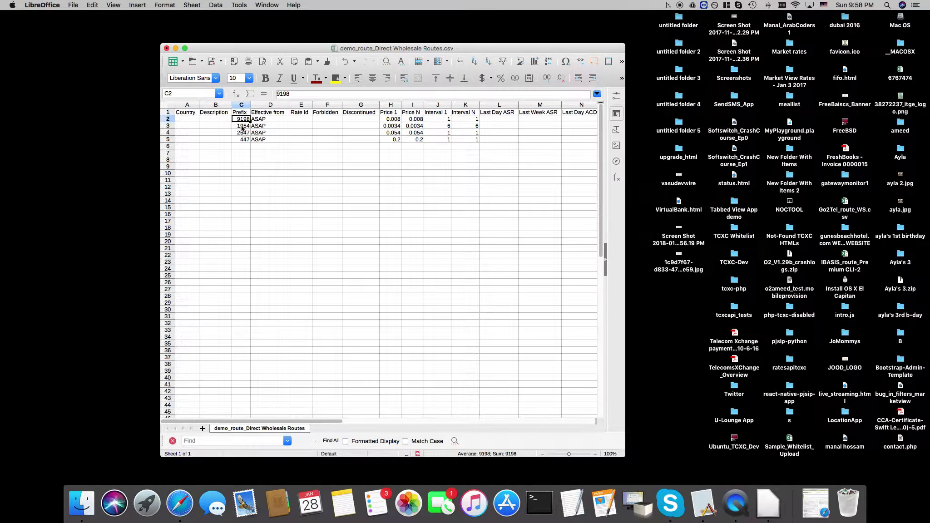
pyautogui.click(245, 133)
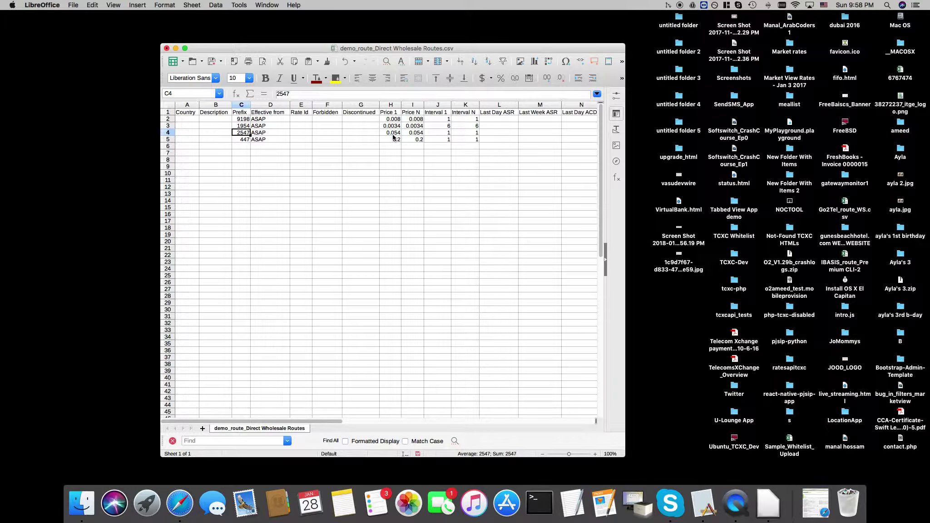
pyautogui.click(246, 147)
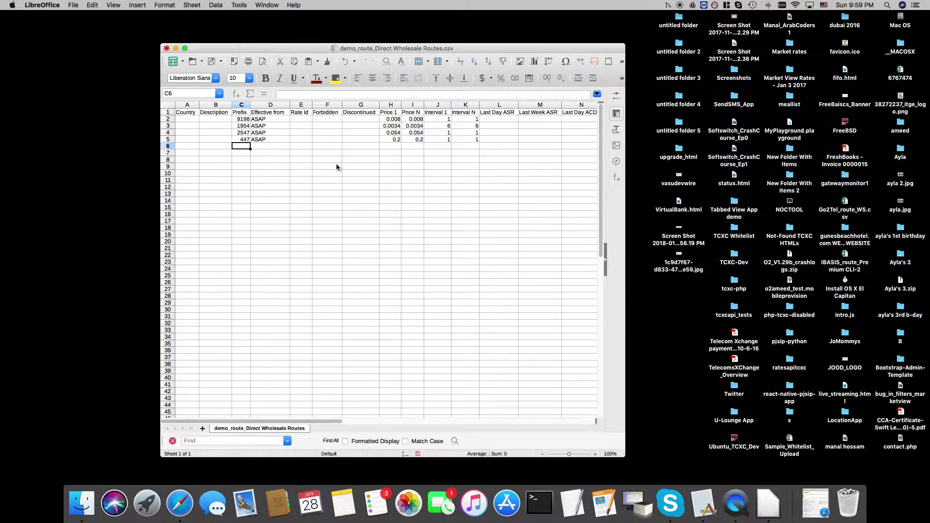
pyautogui.click(330, 166)
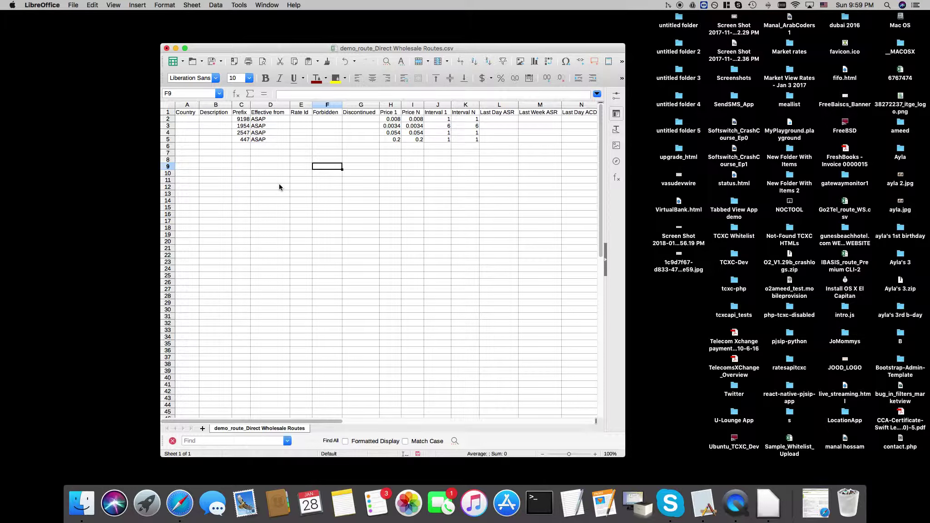
# Autofill the Prefix column from 447 in C5 down to C32, undoing the accidental move of the filled range
pyautogui.click(241, 140)
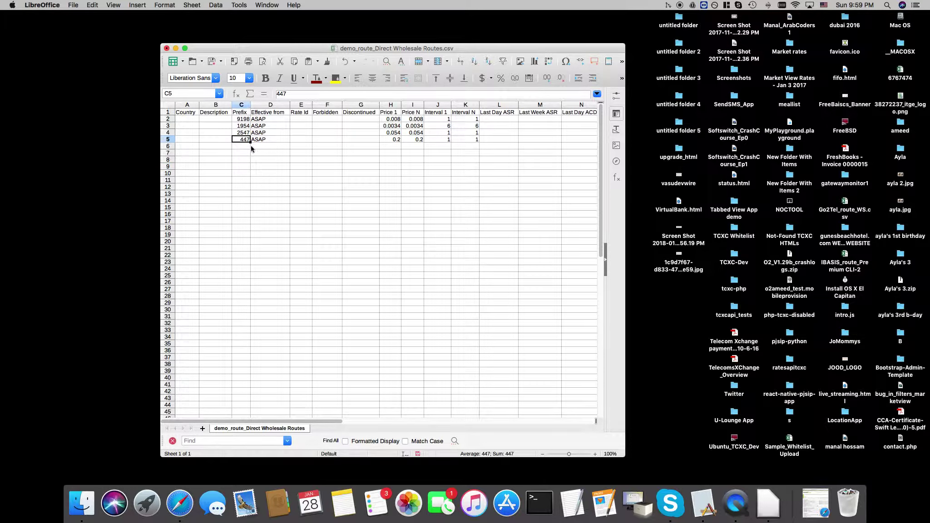
pyautogui.moveTo(250, 142); pyautogui.dragTo(250, 325)
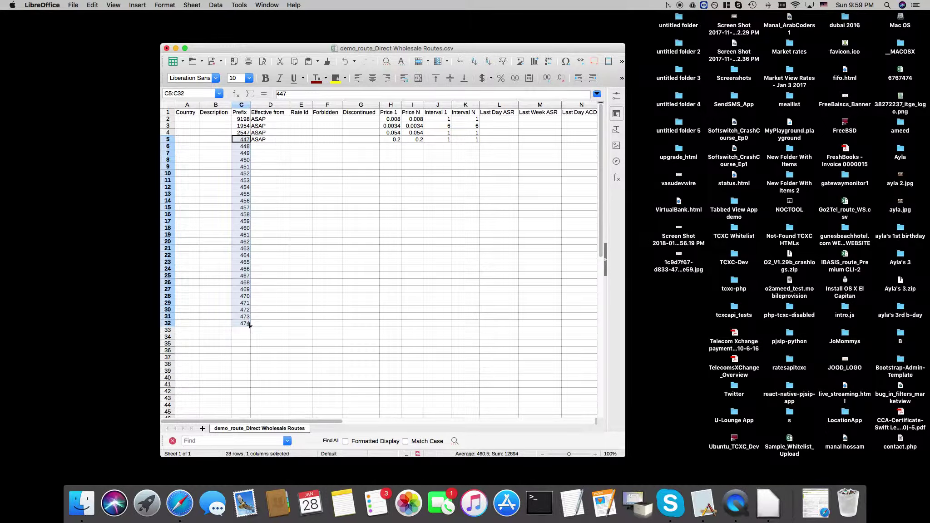
pyautogui.moveTo(245, 272); pyautogui.dragTo(263, 245)
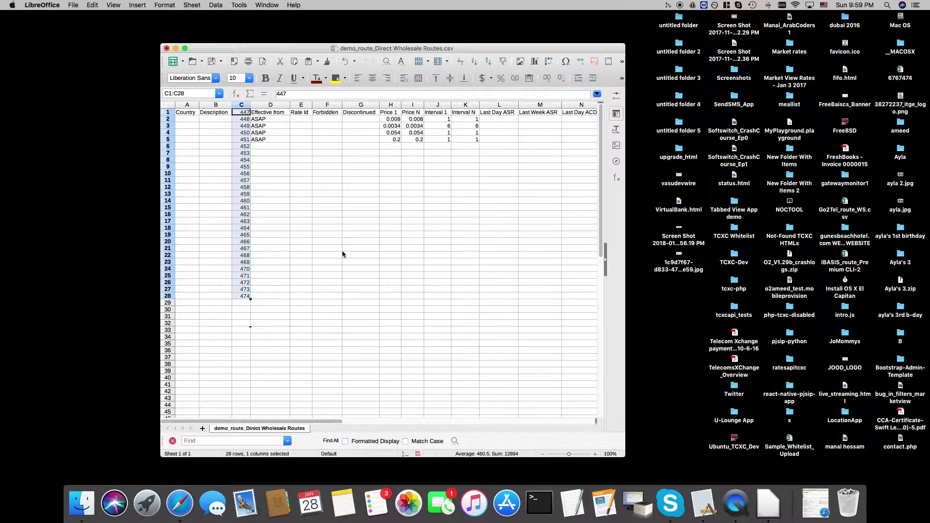
pyautogui.hotkey('ctrl', 'z')
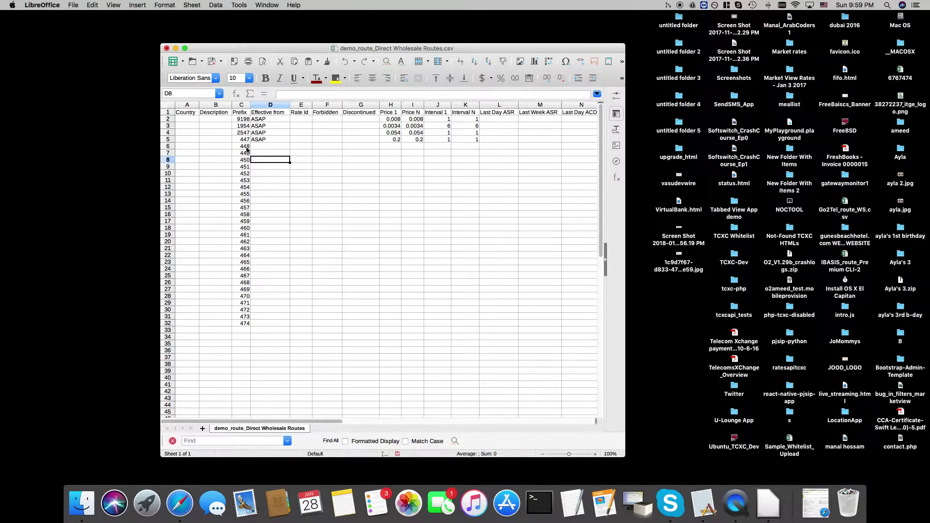
# Delete the autofilled prefixes in C6:C32 with the cells shifted up, and save the tariff CSV
pyautogui.moveTo(246, 150); pyautogui.dragTo(245, 326)
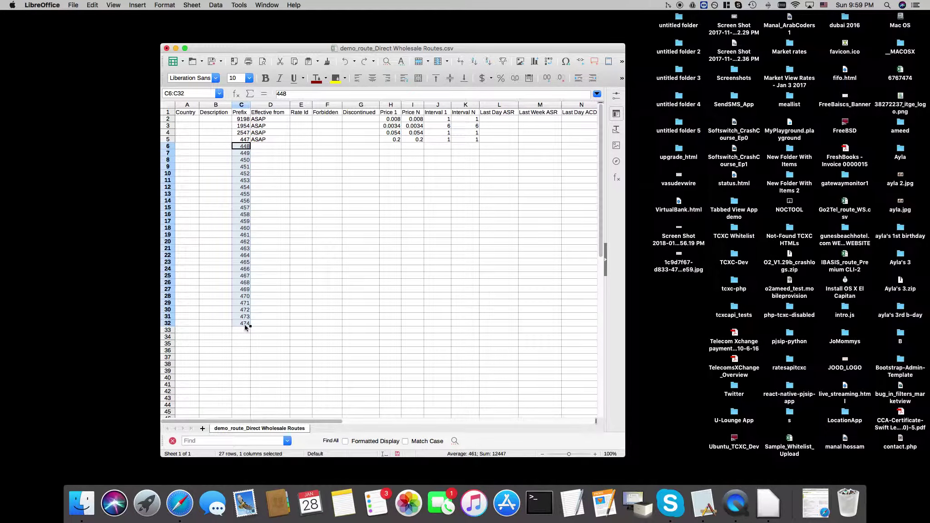
pyautogui.rightClick(244, 293)
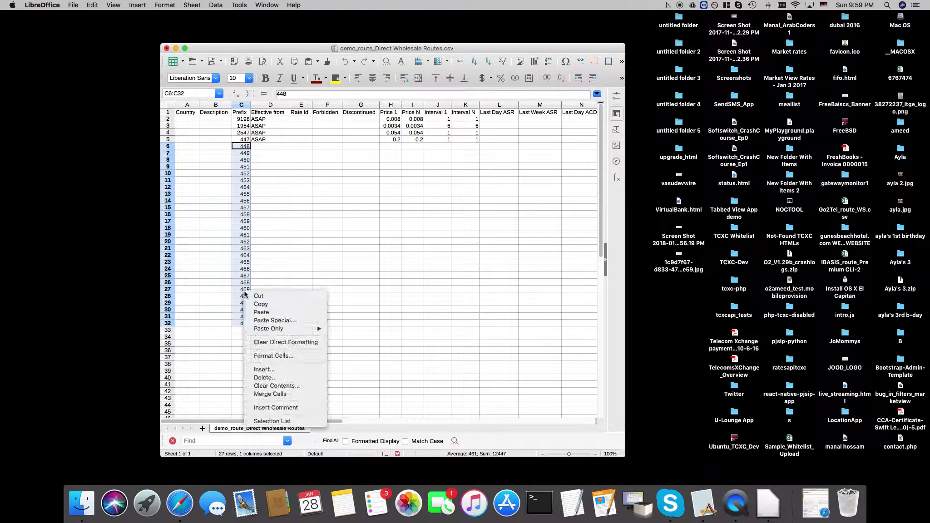
pyautogui.click(285, 377)
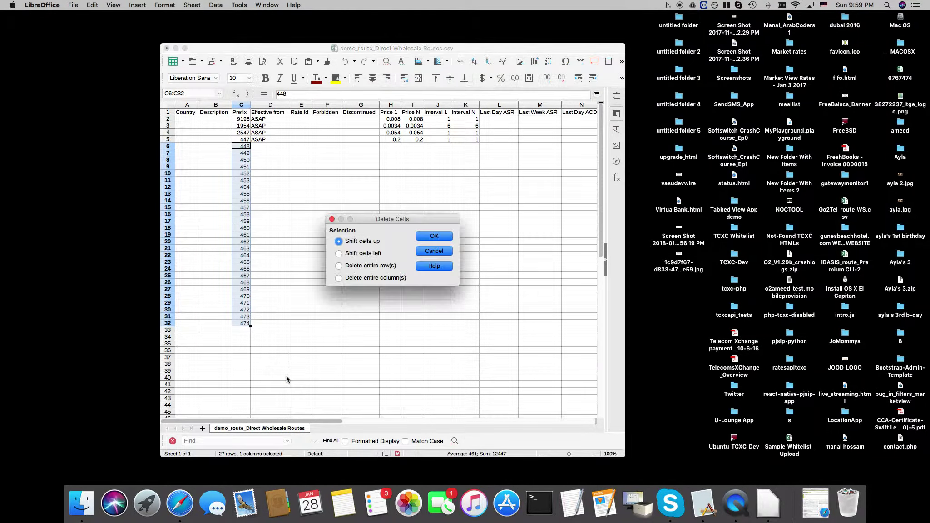
pyautogui.press('Return')
pyautogui.click(323, 275)
pyautogui.click(311, 173)
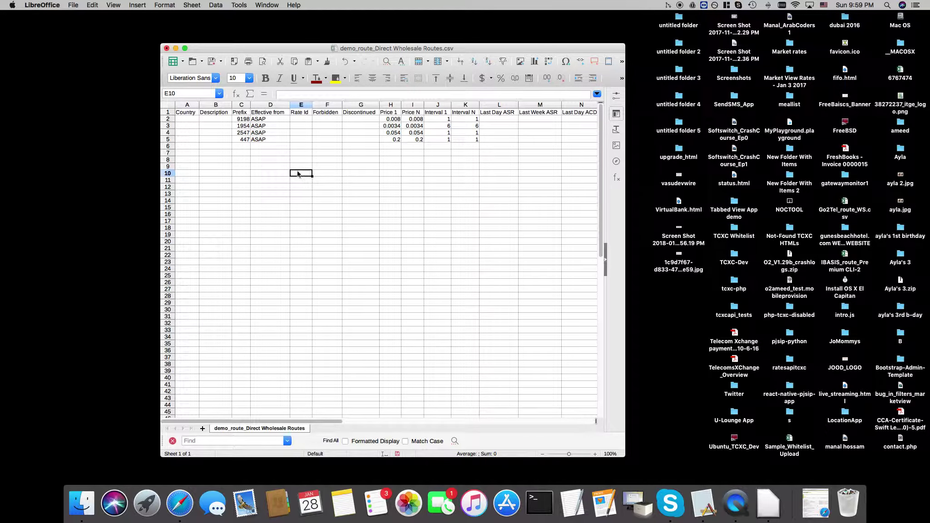
pyautogui.click(212, 62)
# Switch to Safari and upload demo_route_Direct Wholesale Routes.csv as the route's tariff by updating the route settings
pyautogui.click(180, 501)
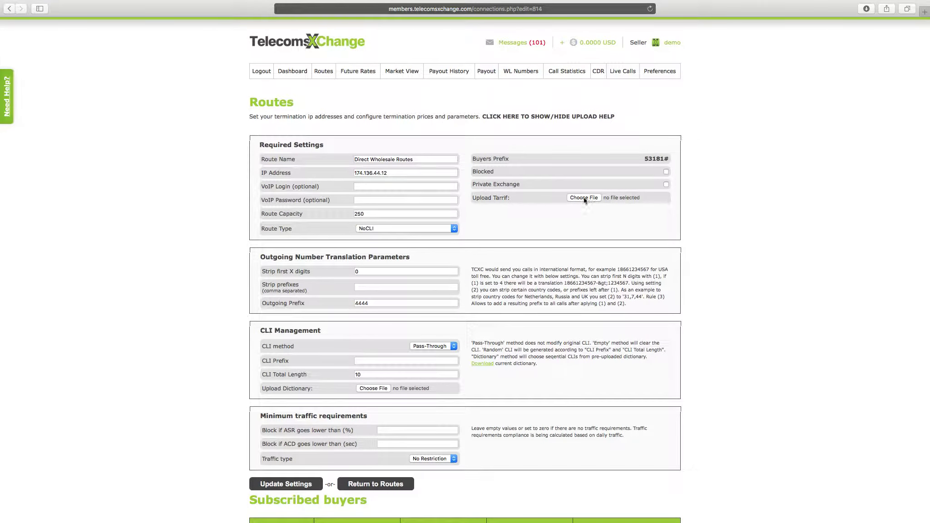
pyautogui.click(585, 199)
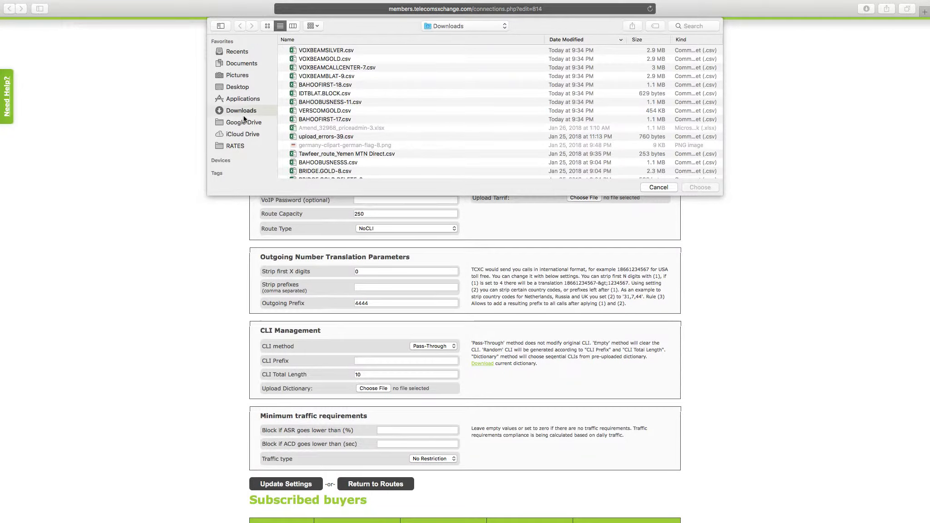
pyautogui.click(336, 52)
pyautogui.doubleClick(335, 52)
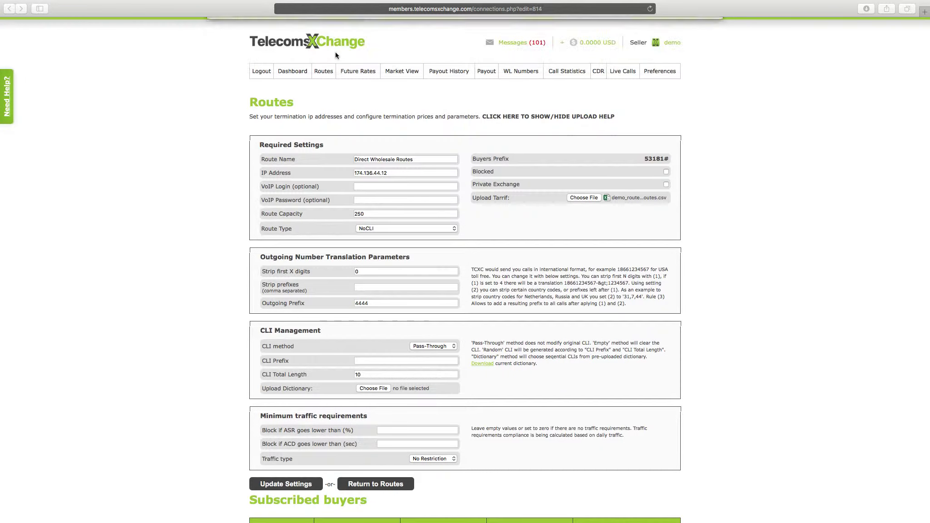
pyautogui.scroll(-3, 541, 232)
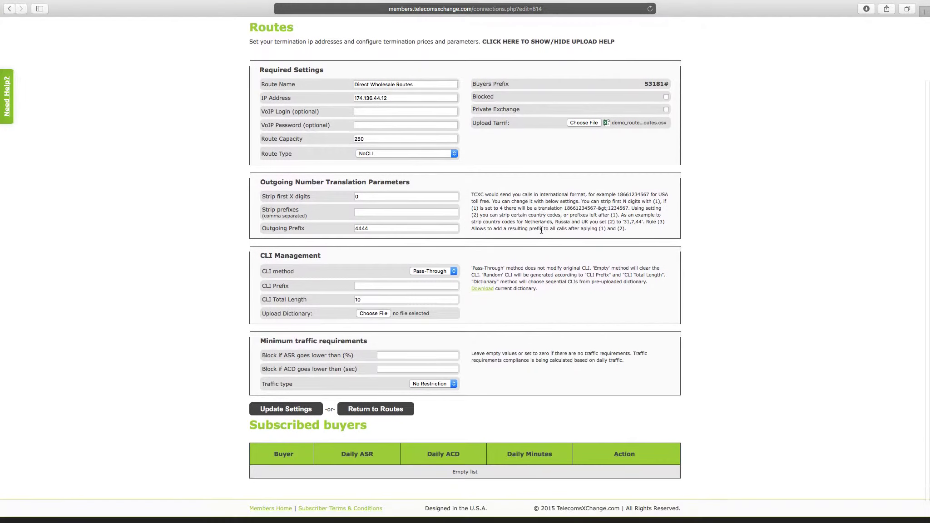
pyautogui.click(297, 410)
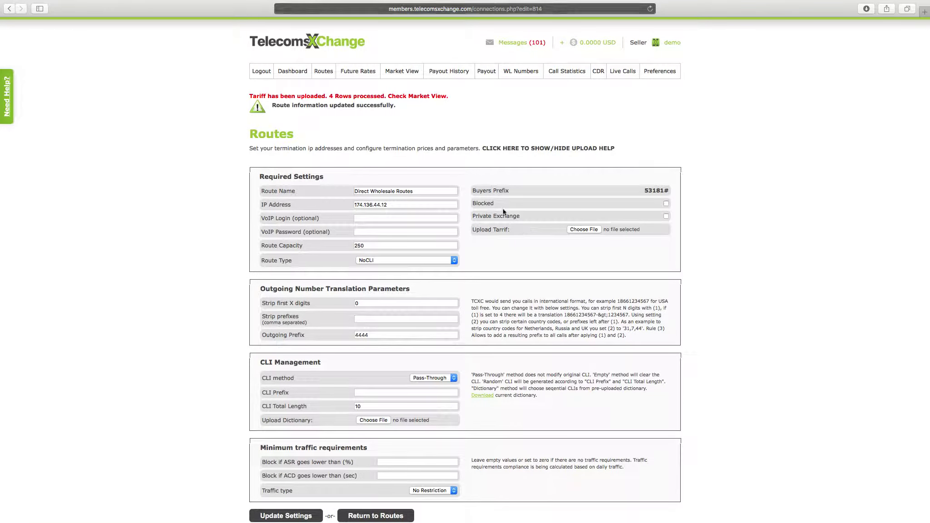
pyautogui.moveTo(249, 96); pyautogui.dragTo(452, 96)
pyautogui.click(451, 113)
# Search the Market View for prefix 9198 offered by seller DEMO
pyautogui.click(397, 73)
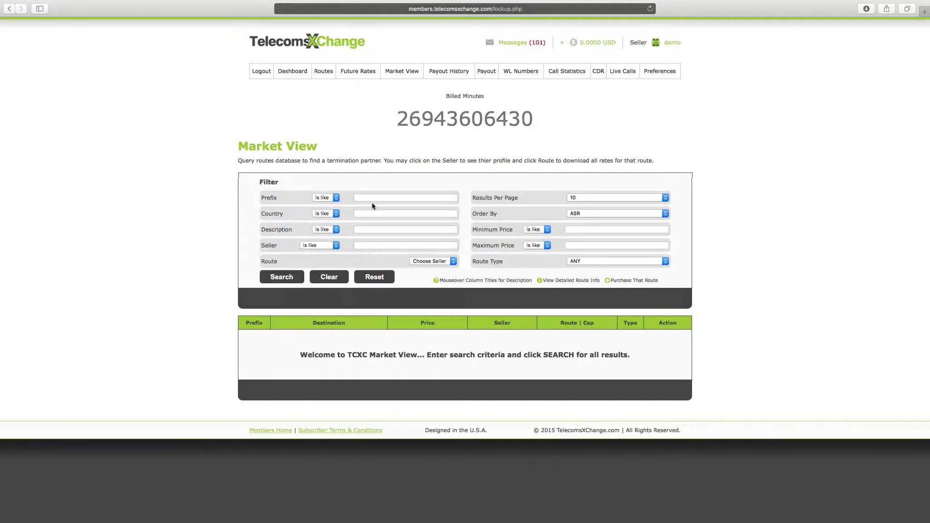
pyautogui.write('9198')
pyautogui.click(392, 244)
pyautogui.write('deni')
pyautogui.press('BackSpace')
pyautogui.press('BackSpace')
pyautogui.write('m')
pyautogui.click(363, 253)
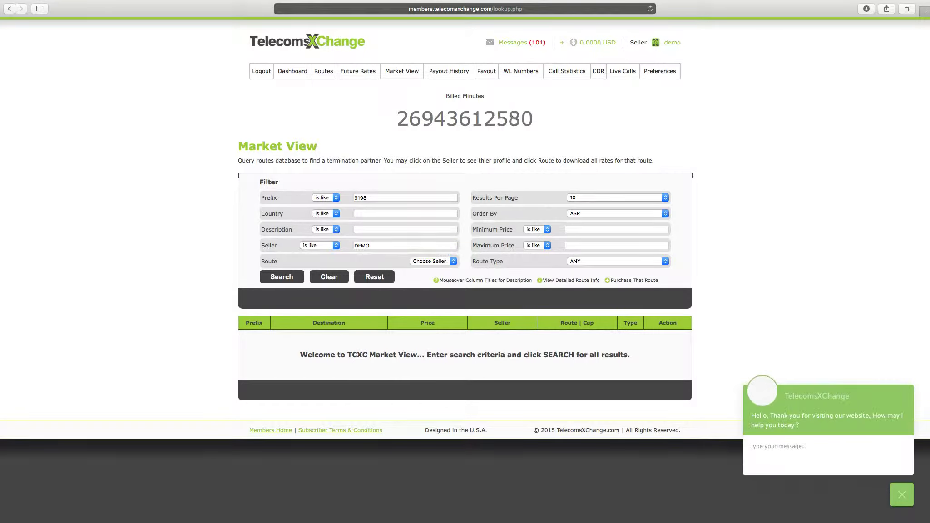
pyautogui.click(281, 276)
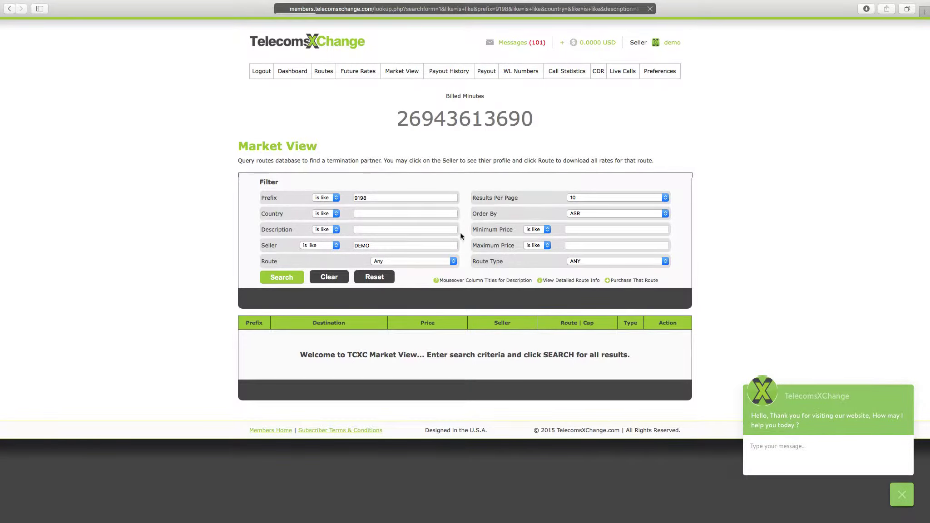